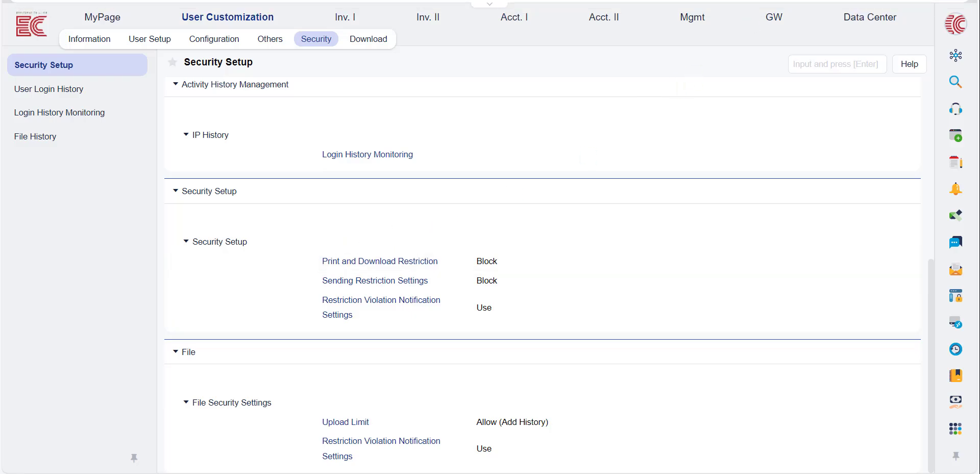
# Open the Print and Download Restriction settings, show the default status choices, and add a third exception.
pyautogui.click(424, 262)
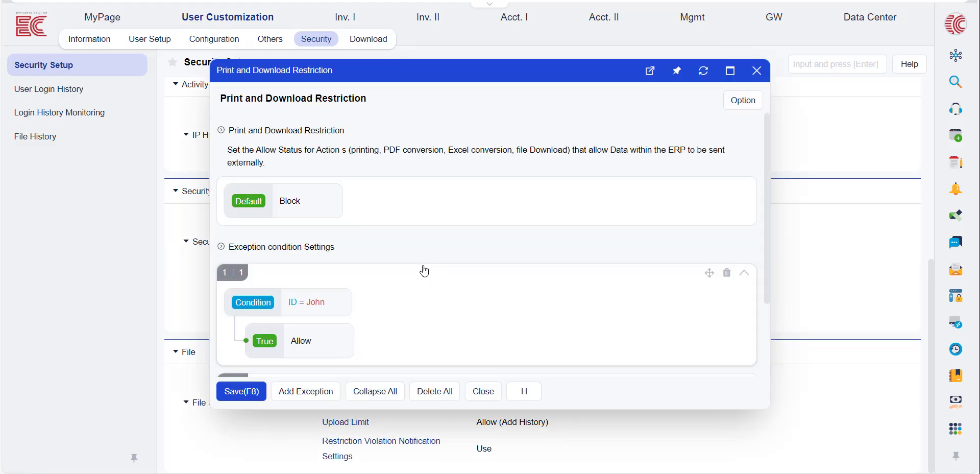
pyautogui.click(306, 208)
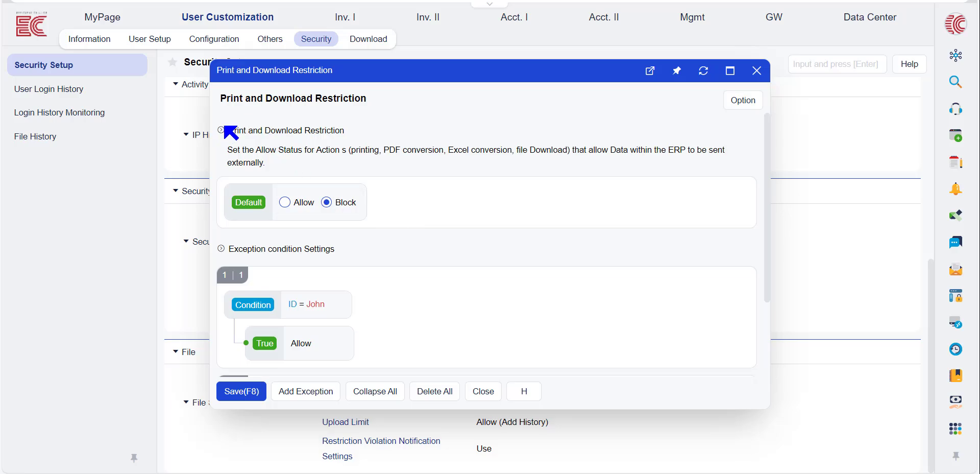
pyautogui.scroll(-2, 422, 155)
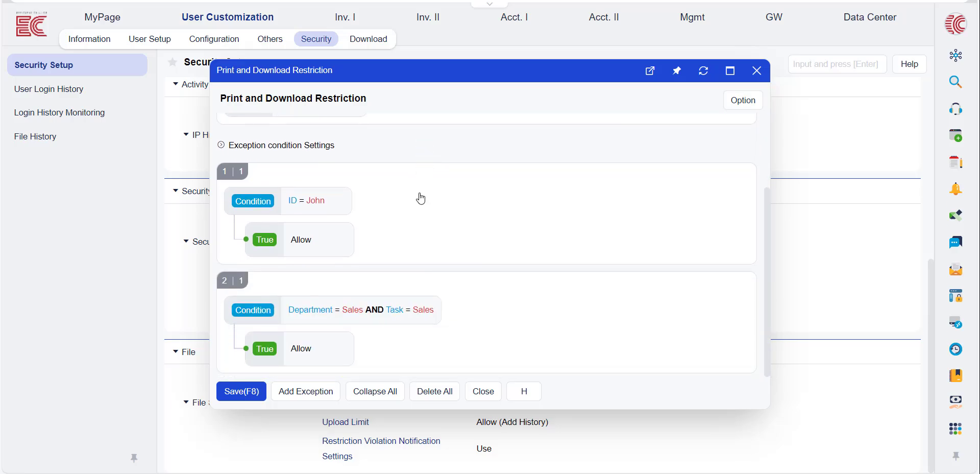
pyautogui.click(328, 391)
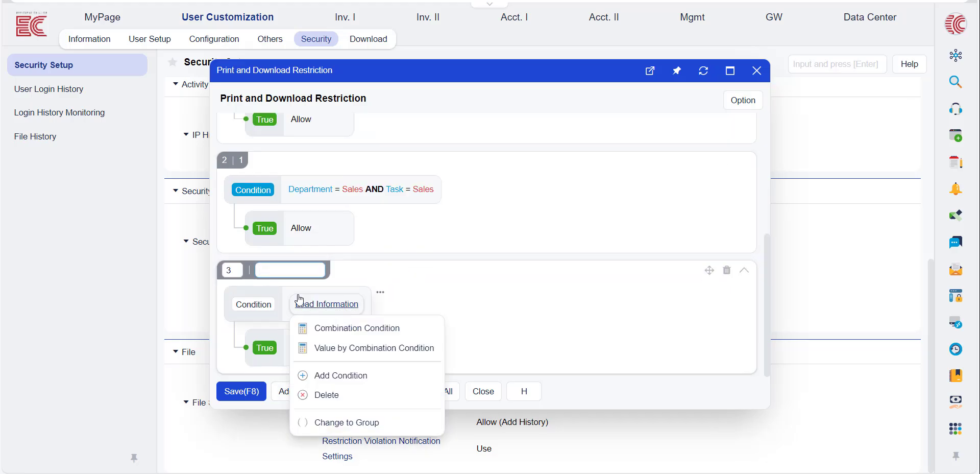
# Set the condition of exception 3 to match the user's Department with Sales.
pyautogui.click(267, 189)
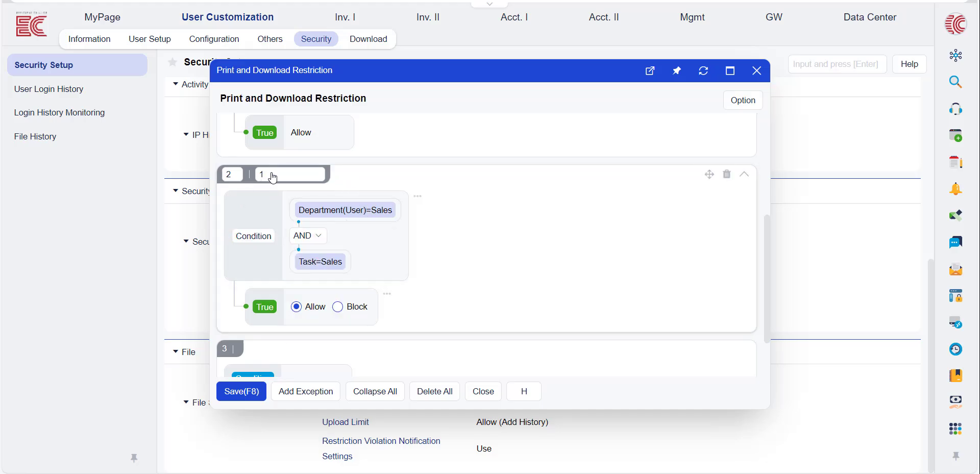
pyautogui.scroll(-2, 317, 311)
pyautogui.click(317, 309)
pyautogui.click(347, 306)
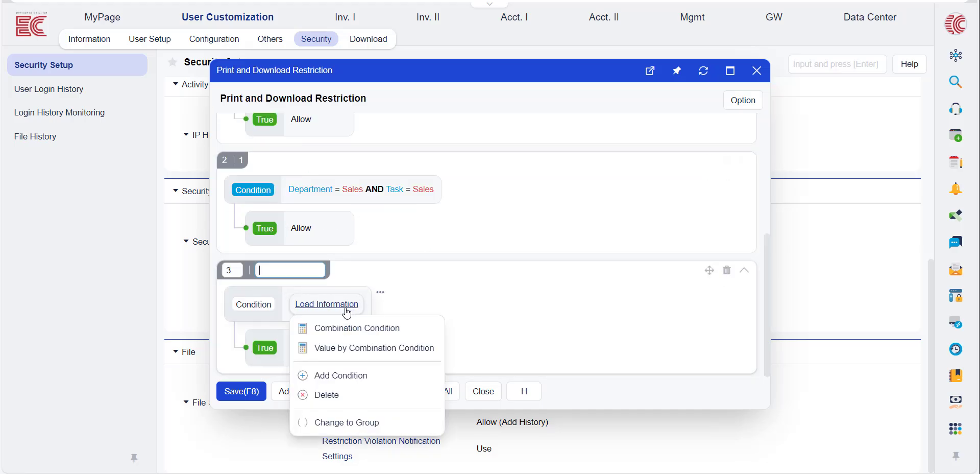
pyautogui.click(314, 305)
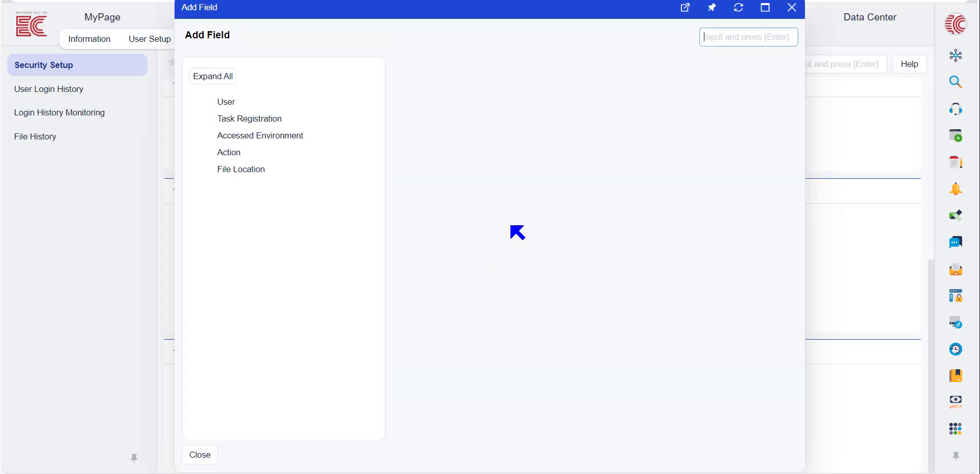
pyautogui.click(251, 109)
pyautogui.click(419, 205)
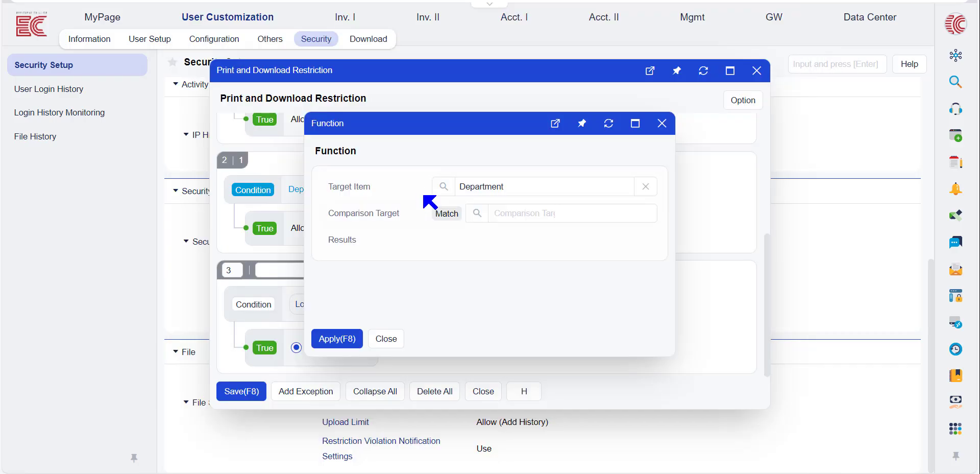
pyautogui.click(477, 213)
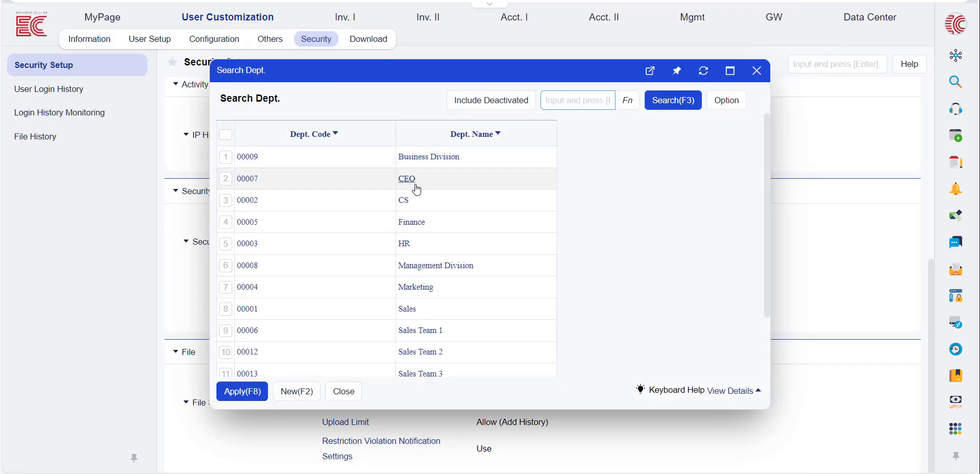
pyautogui.click(407, 312)
pyautogui.click(336, 339)
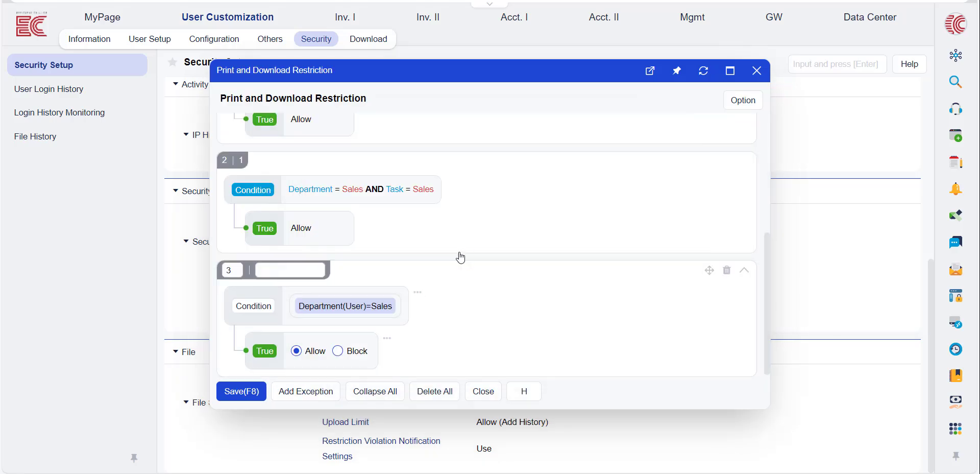
# Add a second condition to exception 3, joined with AND, that matches Task with Sales.
pyautogui.click(385, 300)
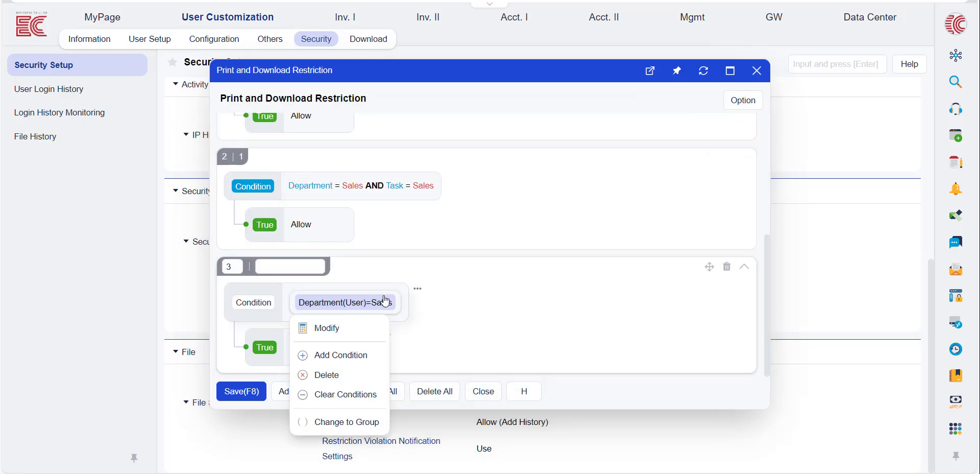
pyautogui.click(327, 355)
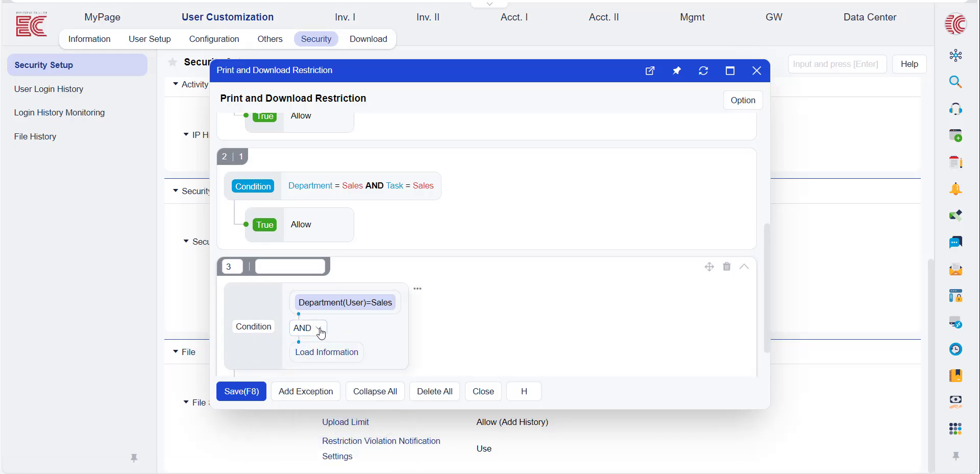
pyautogui.moveTo(316, 357)
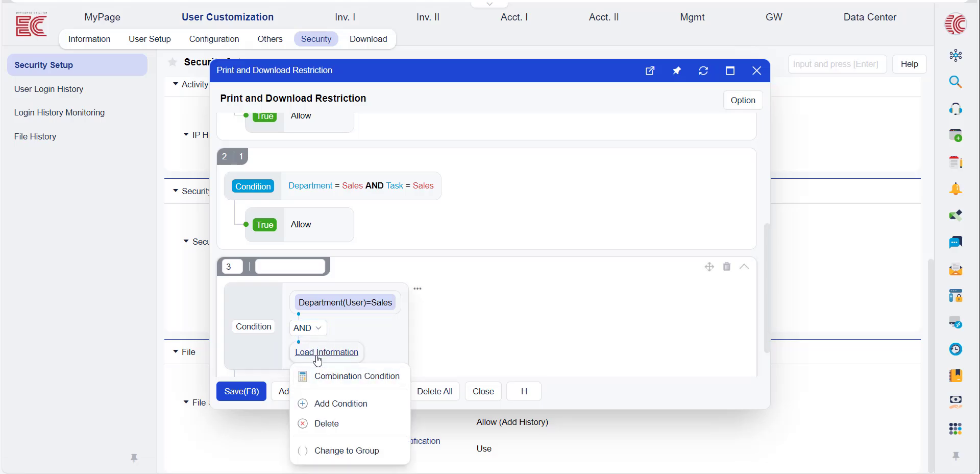
pyautogui.click(320, 352)
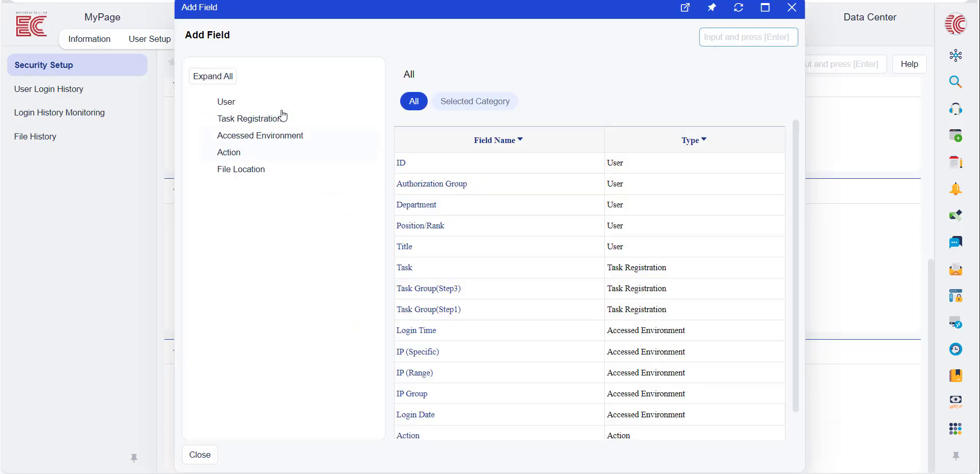
pyautogui.click(405, 267)
pyautogui.click(474, 214)
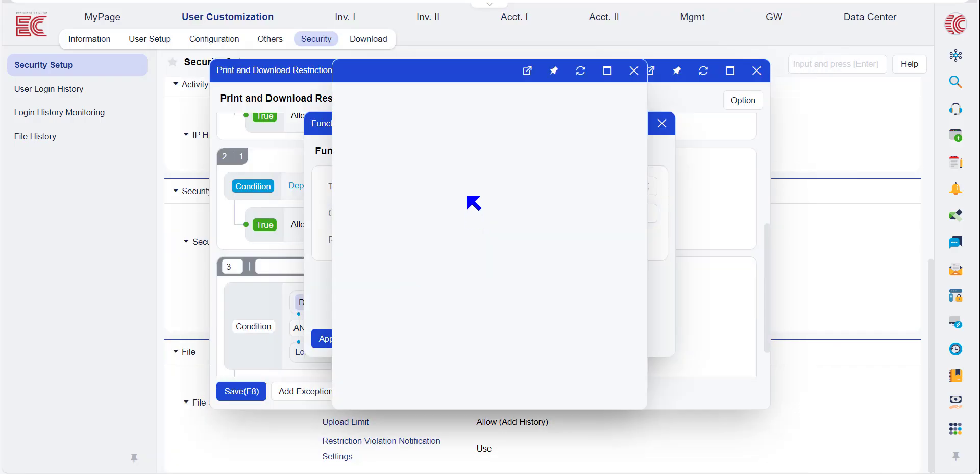
pyautogui.scroll(-6, 514, 223)
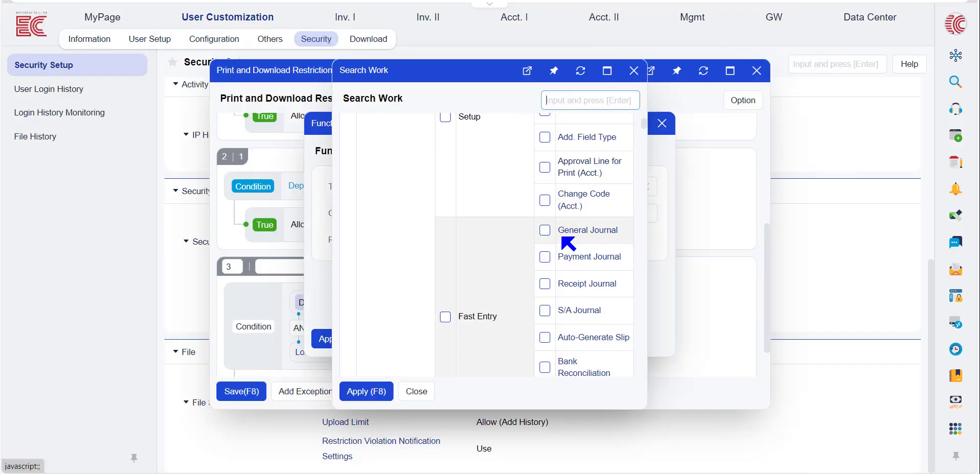
pyautogui.scroll(-1, 570, 248)
pyautogui.click(568, 245)
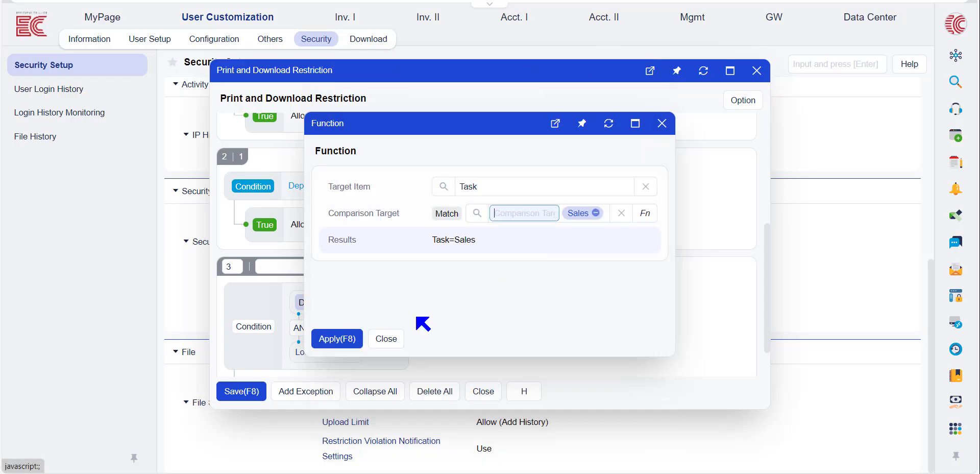
pyautogui.click(325, 339)
pyautogui.scroll(-1, 429, 270)
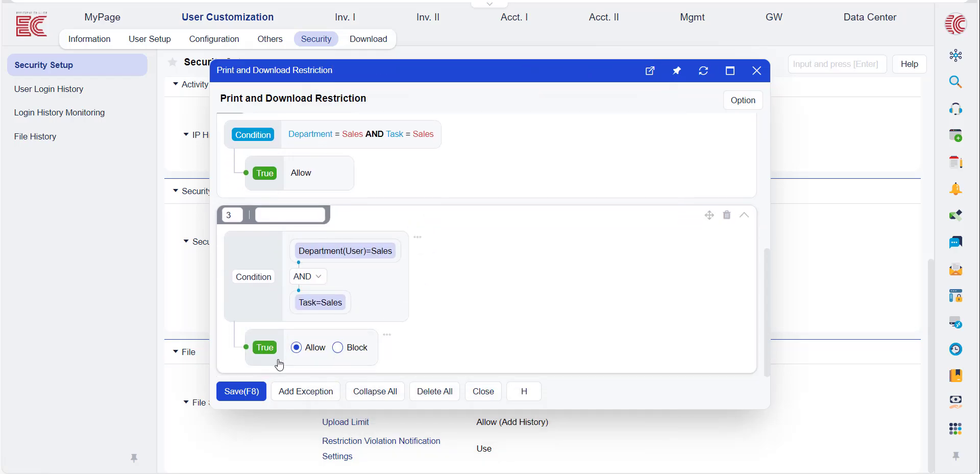
# Show the additional options available for the condition block of exception 3.
pyautogui.click(321, 304)
pyautogui.click(263, 320)
pyautogui.click(418, 238)
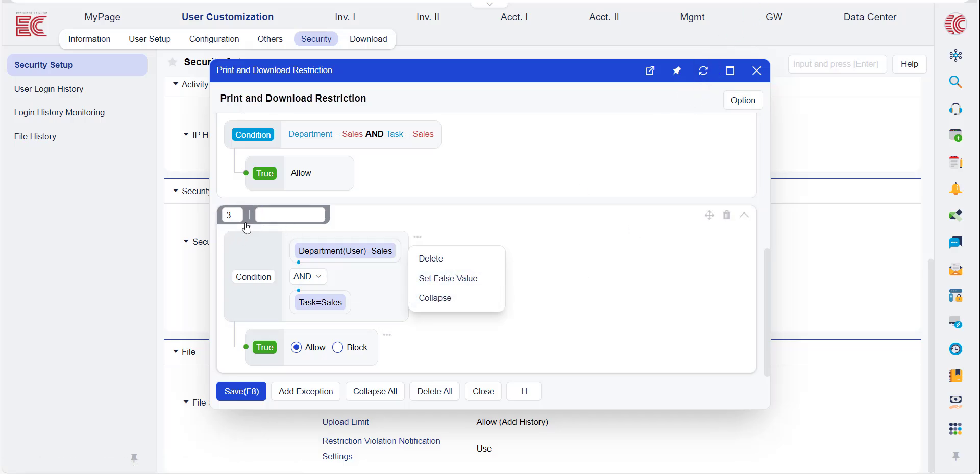
# Preview the print and download restriction for the second user in the Sales department and a chosen task.
pyautogui.click(740, 102)
pyautogui.click(742, 108)
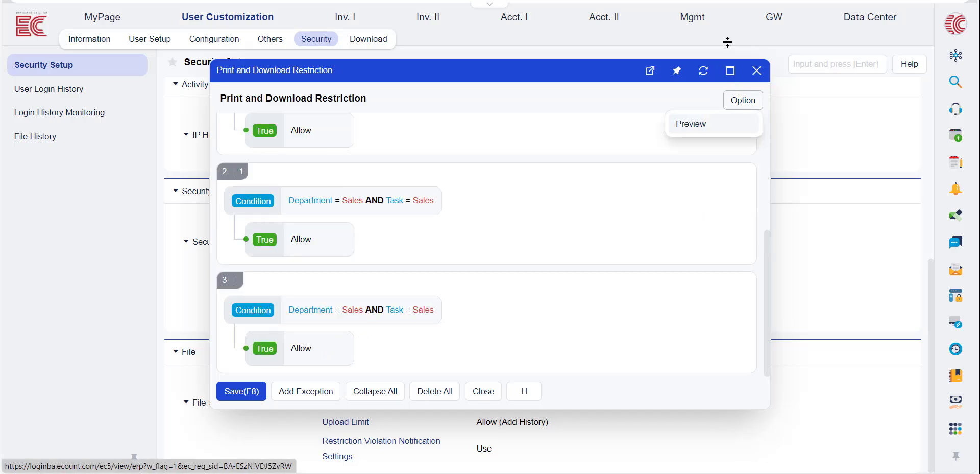
pyautogui.click(685, 123)
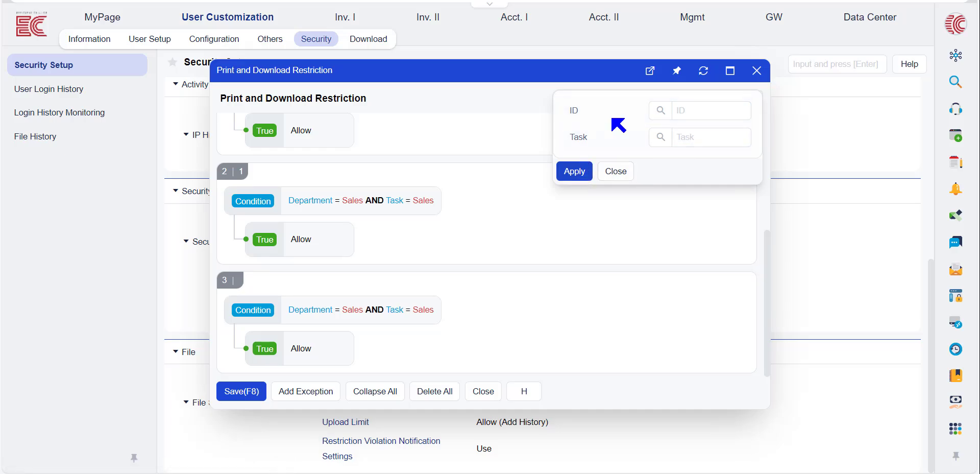
pyautogui.click(660, 111)
pyautogui.click(648, 129)
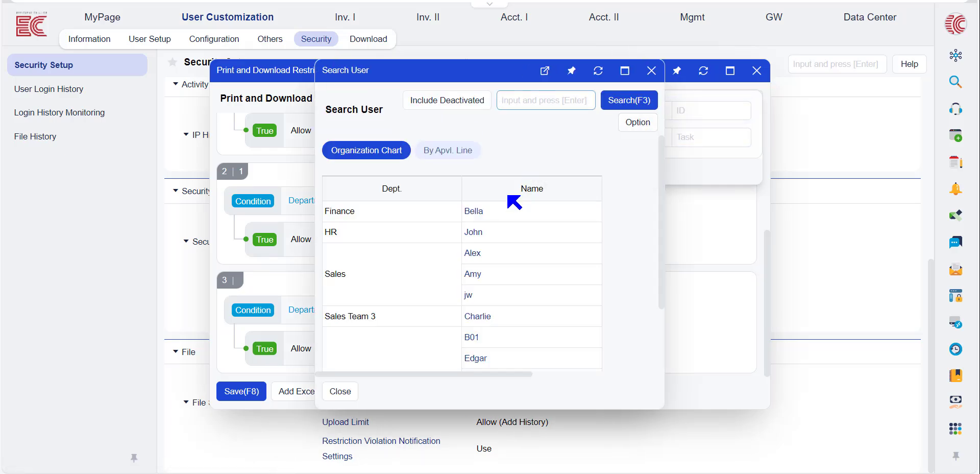
pyautogui.click(489, 274)
pyautogui.click(661, 137)
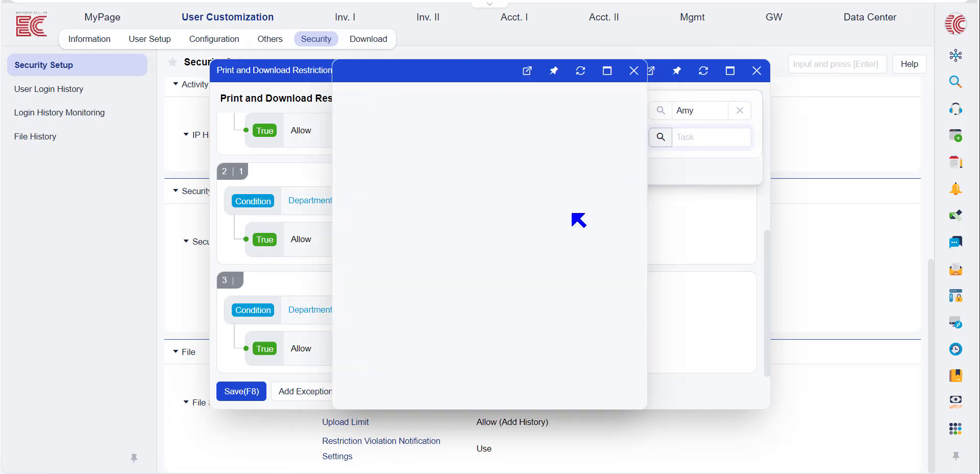
pyautogui.scroll(-1, 565, 305)
pyautogui.scroll(-3, 565, 305)
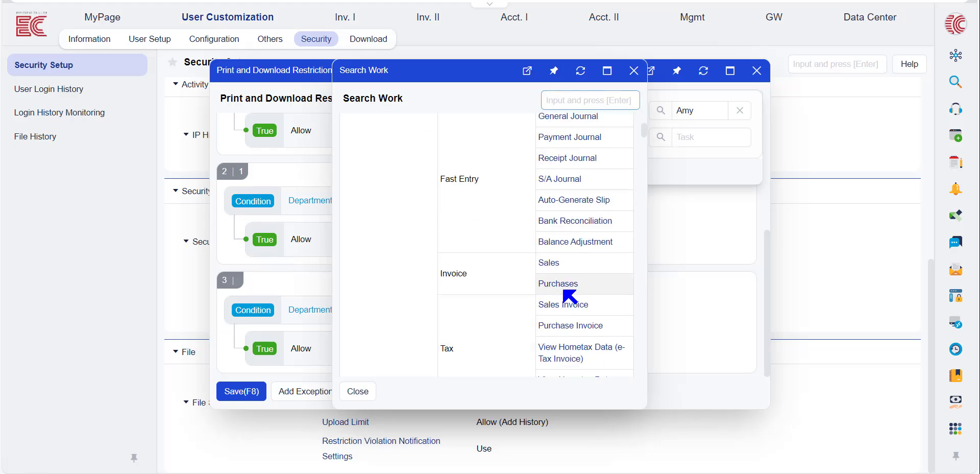
pyautogui.click(562, 280)
pyautogui.click(574, 171)
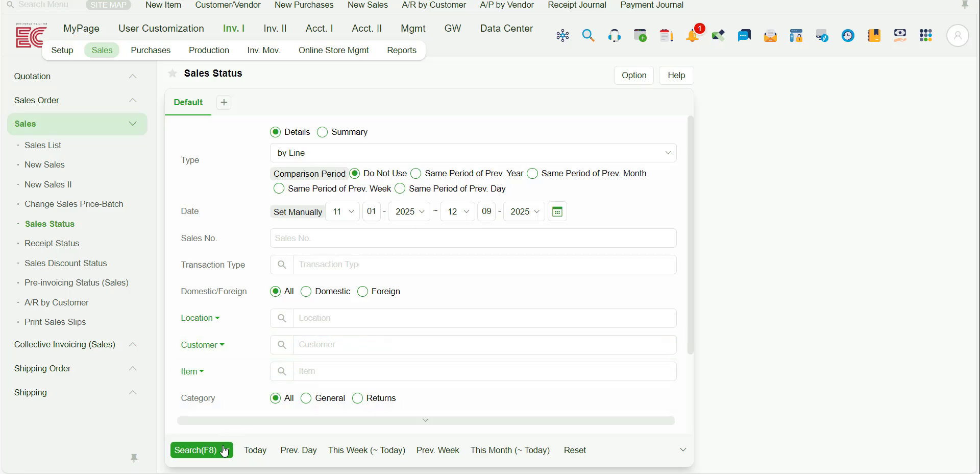
# Export the Sales Status search results in Excel format.
pyautogui.click(226, 450)
pyautogui.click(228, 431)
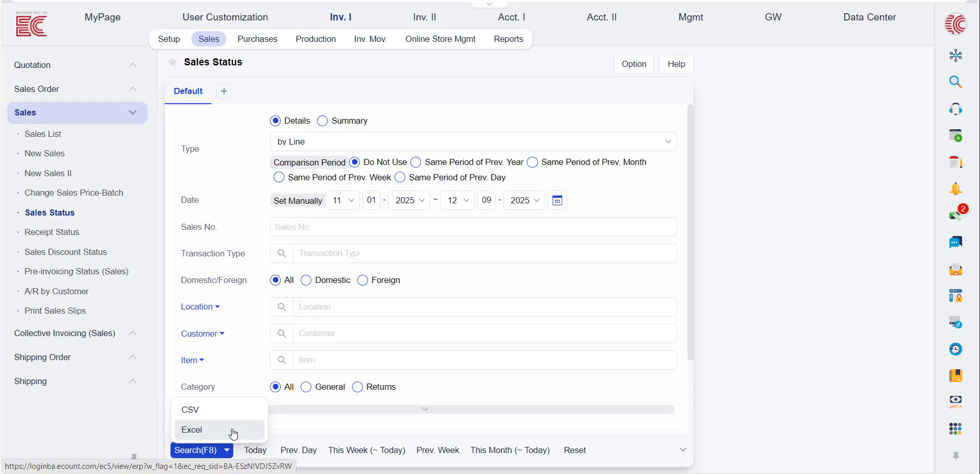
pyautogui.click(233, 434)
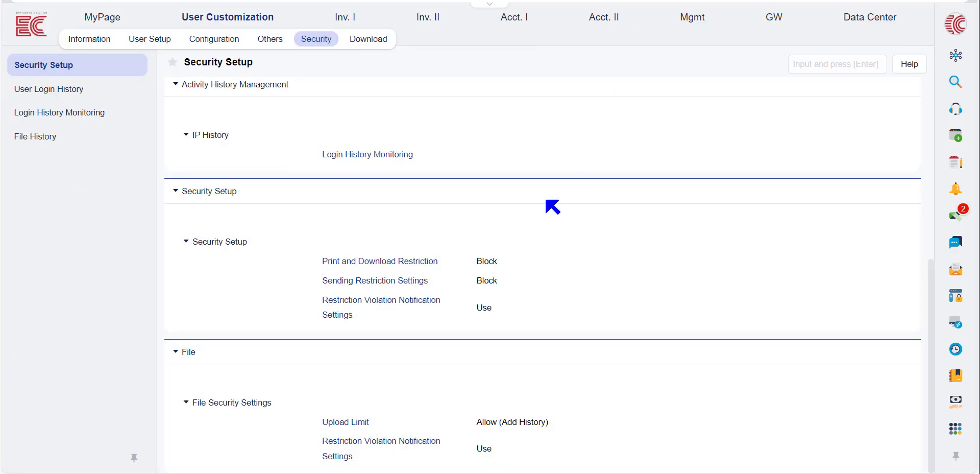
# Open the Sending Restriction Settings and show the Allow and Block choices for the default status.
pyautogui.click(404, 289)
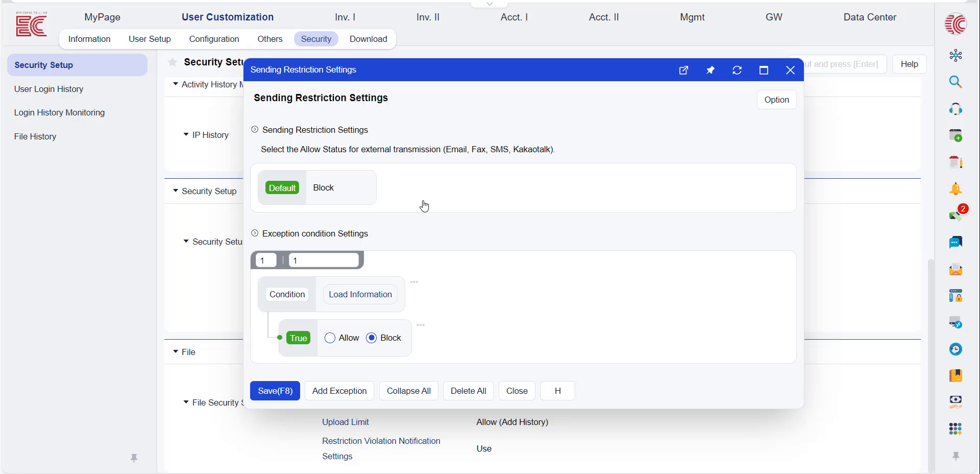
pyautogui.click(325, 193)
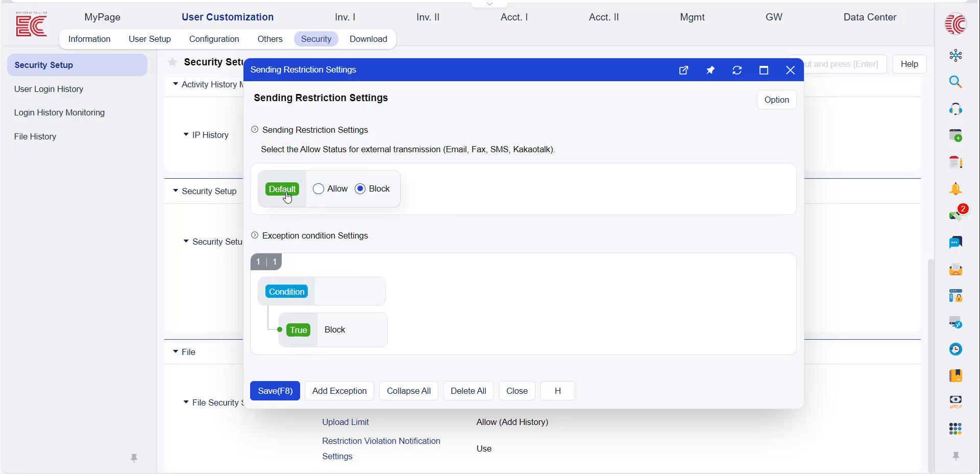
pyautogui.click(383, 220)
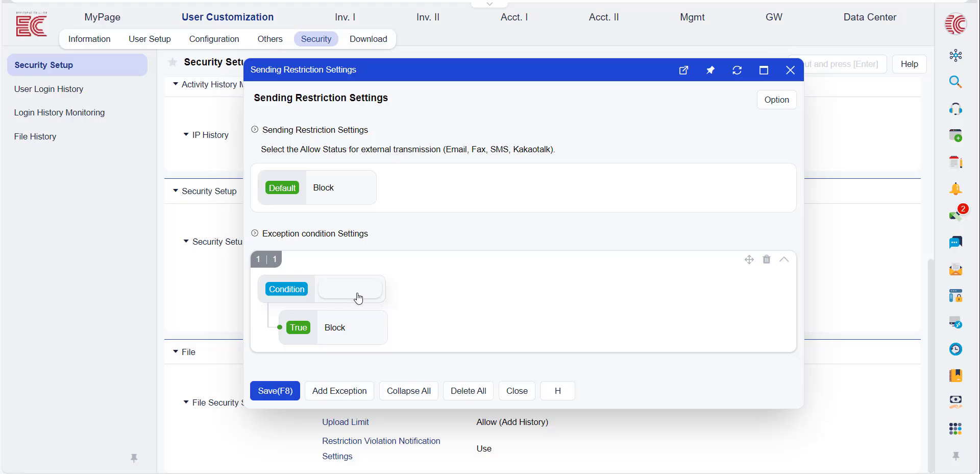
# Set the condition of sending exception 1 to match users whose Department is Sales.
pyautogui.click(290, 261)
pyautogui.click(376, 295)
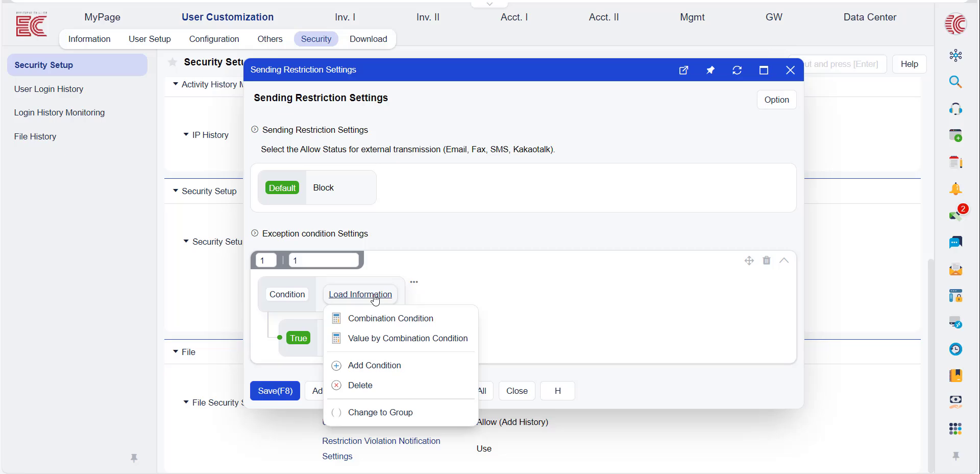
pyautogui.click(375, 296)
pyautogui.click(299, 106)
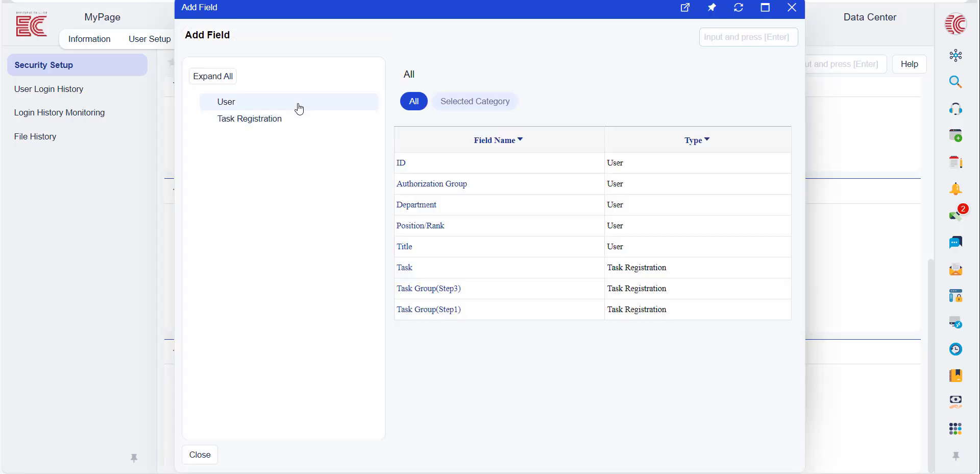
pyautogui.click(300, 107)
pyautogui.click(431, 207)
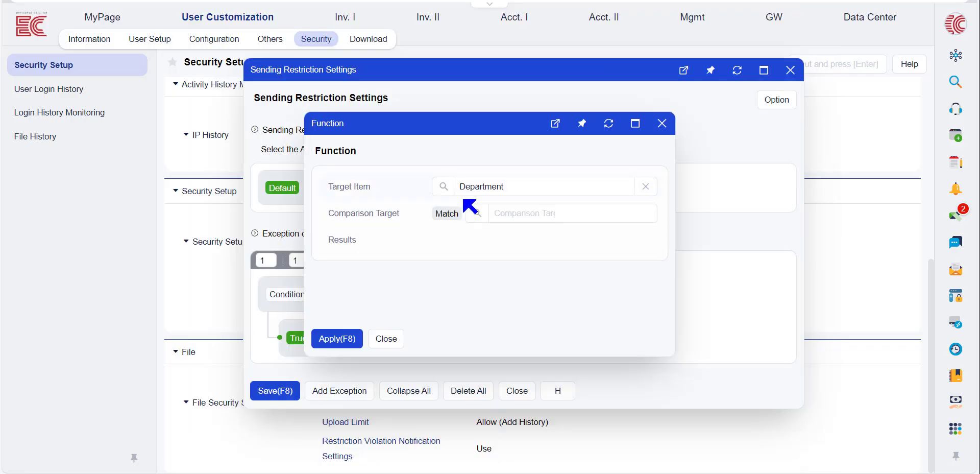
pyautogui.click(475, 213)
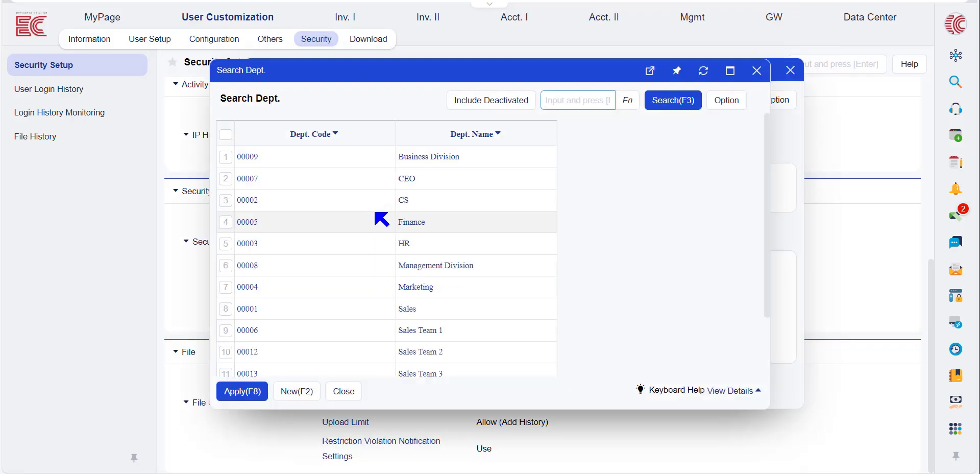
pyautogui.doubleClick(408, 310)
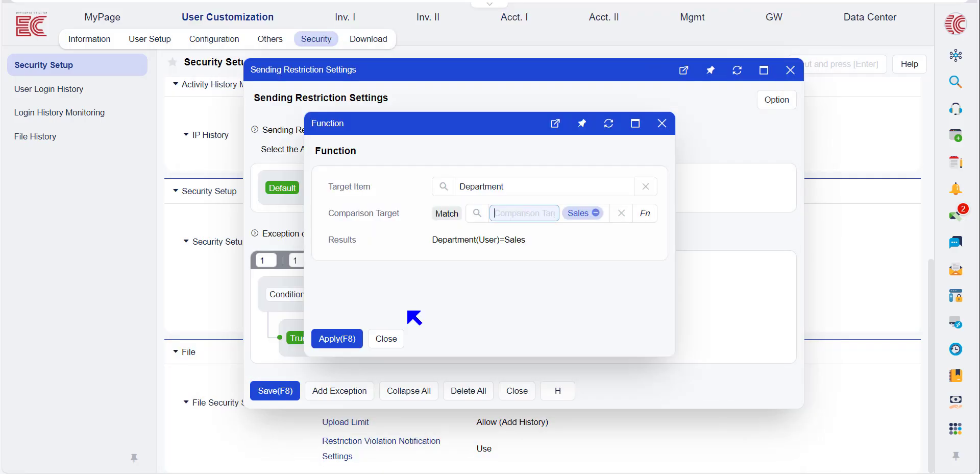
pyautogui.click(337, 338)
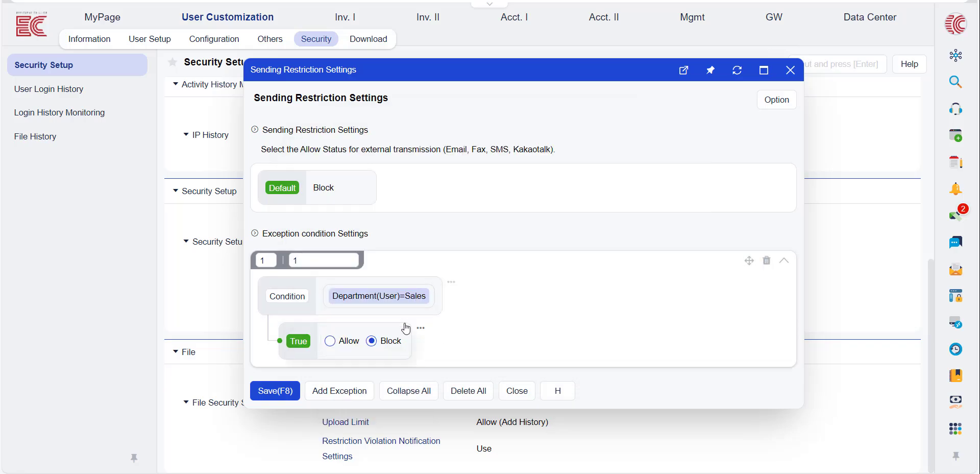
# Add a second condition to sending exception 1 that matches Task Group(Step3) with the Inv. I Sales group.
pyautogui.click(452, 285)
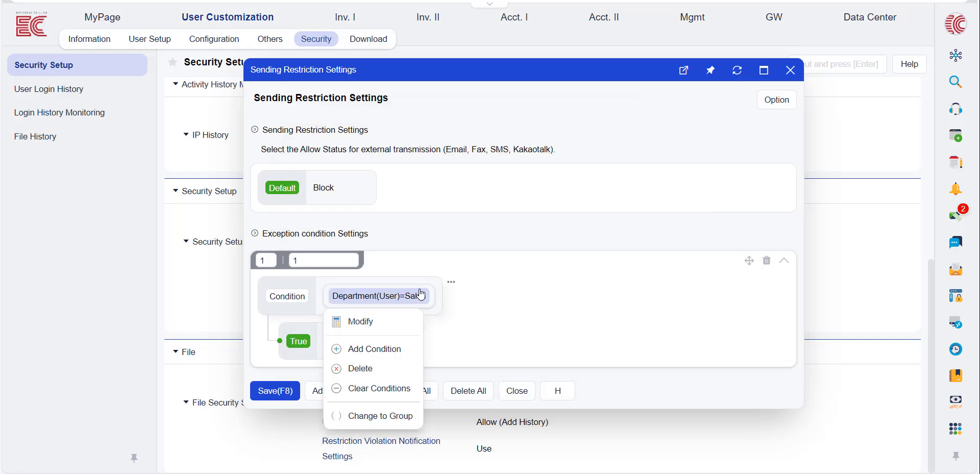
pyautogui.click(372, 345)
pyautogui.click(373, 344)
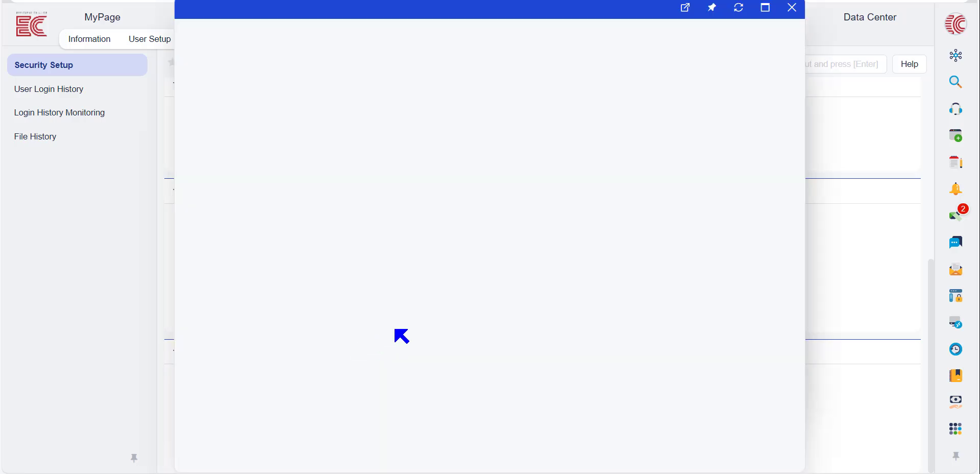
pyautogui.click(267, 121)
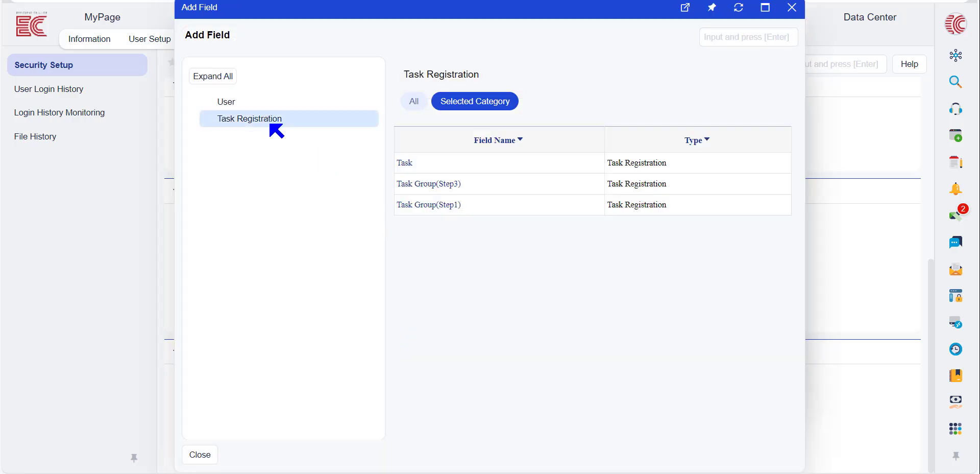
pyautogui.click(444, 188)
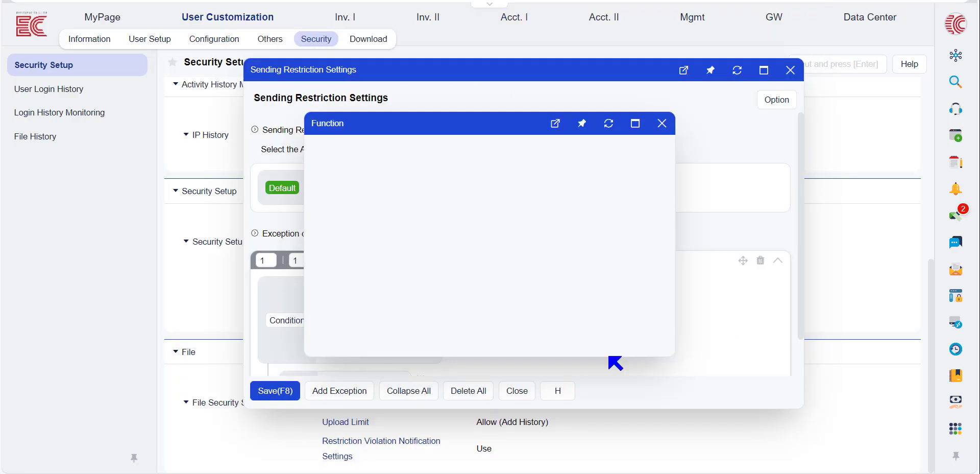
pyautogui.click(483, 213)
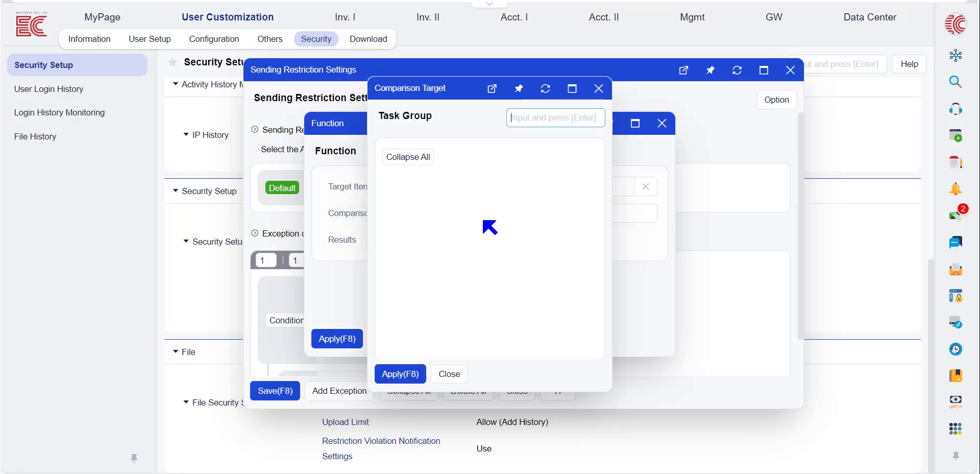
pyautogui.scroll(-3, 489, 239)
pyautogui.scroll(-3, 489, 238)
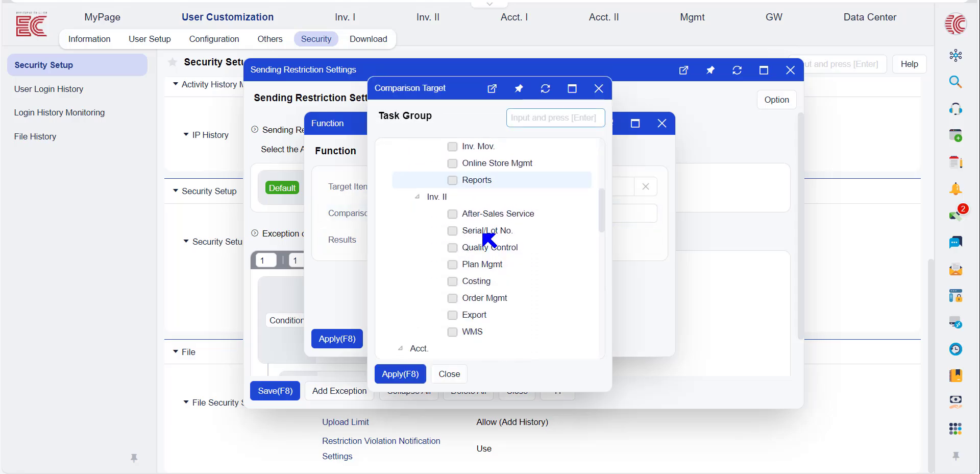
pyautogui.scroll(3, 475, 235)
pyautogui.click(453, 224)
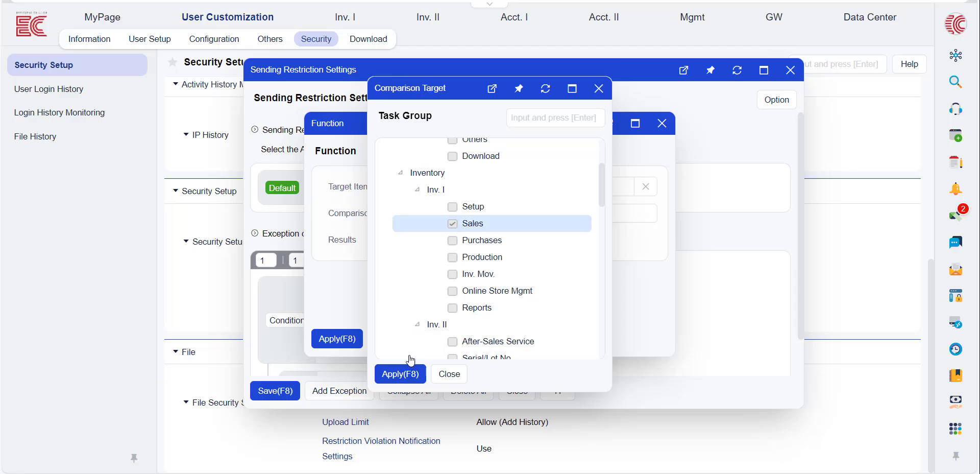
pyautogui.click(401, 373)
pyautogui.click(333, 339)
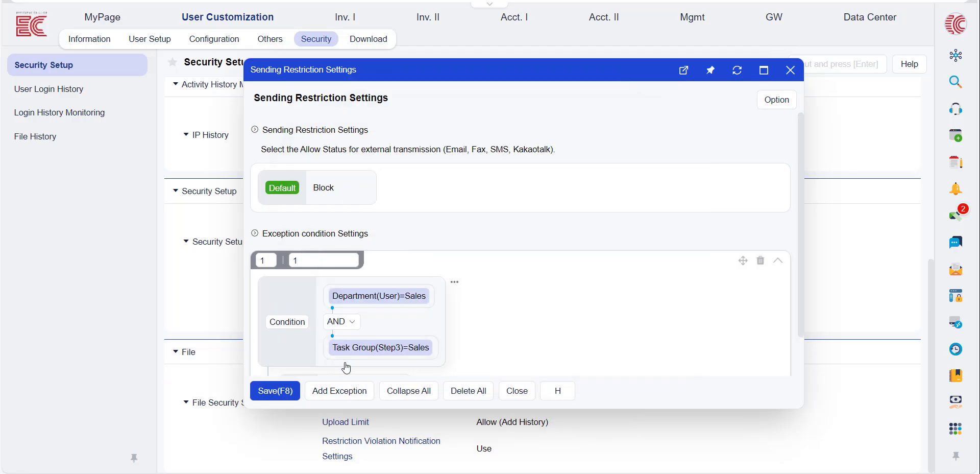
# Set sending exception 1 to Allow when its conditions are true and close the Sending Restriction Settings.
pyautogui.scroll(-2, 476, 311)
pyautogui.click(388, 302)
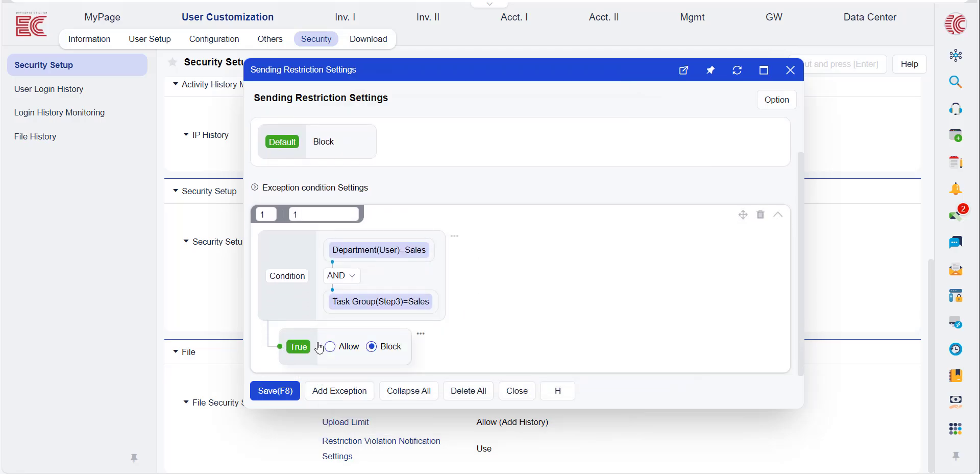
pyautogui.click(329, 346)
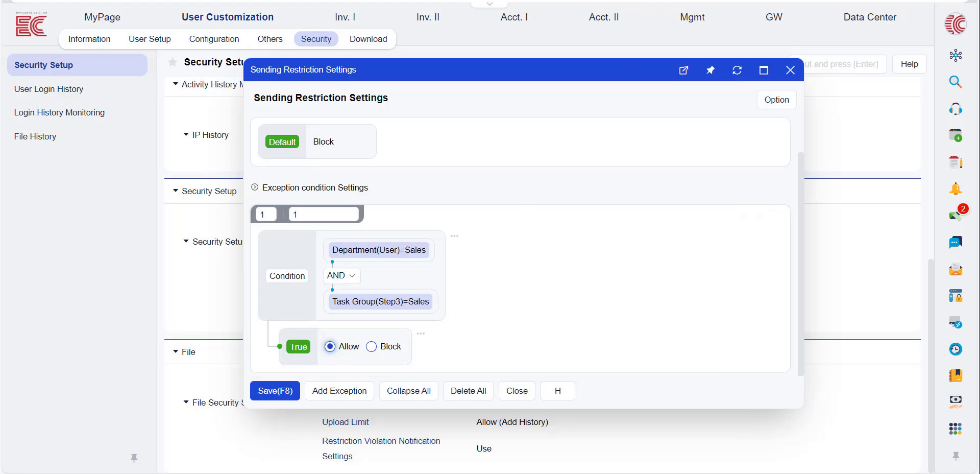
pyautogui.click(790, 70)
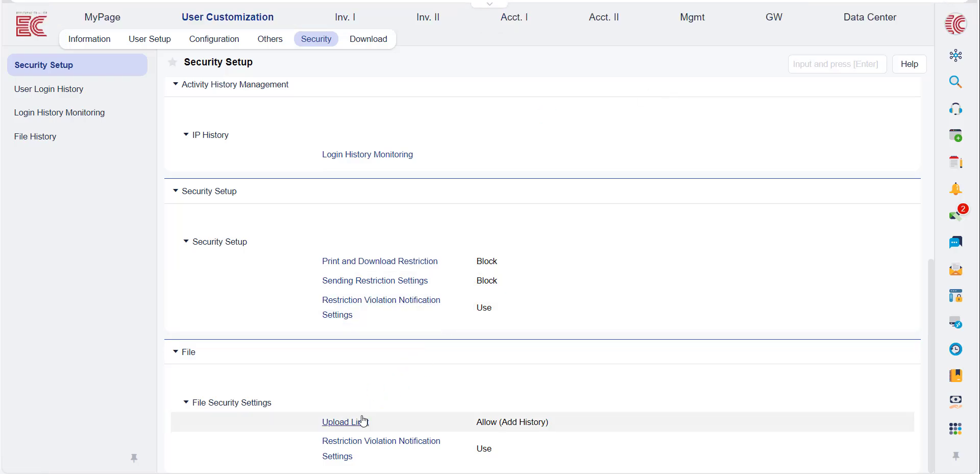
# Show the Allow and Block choices in the file Upload Limit, close it without saving and open the File History.
pyautogui.click(358, 422)
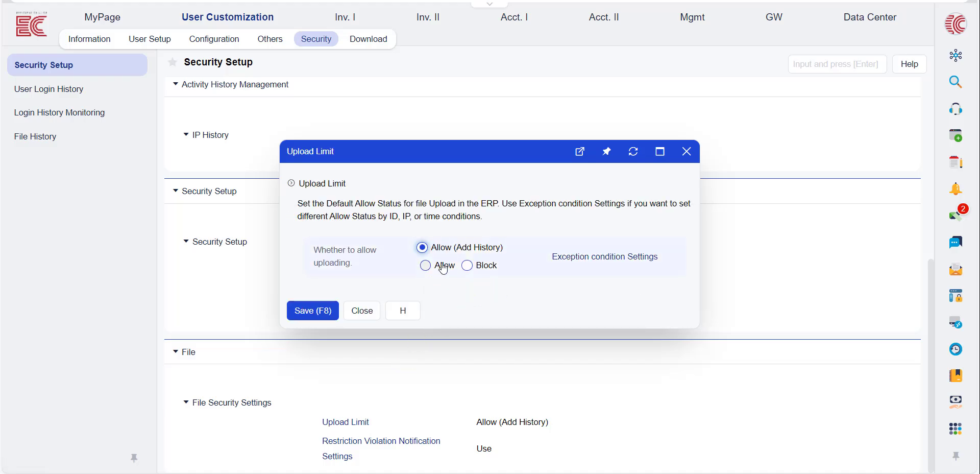
pyautogui.click(425, 265)
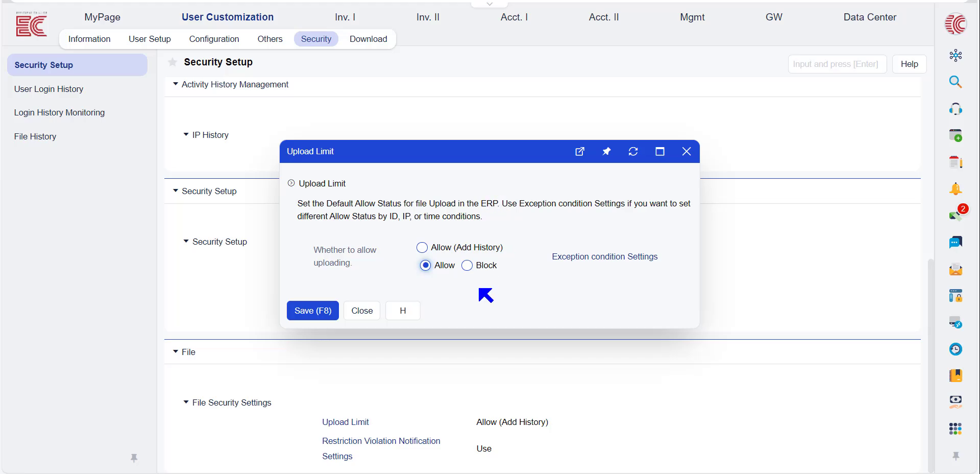
pyautogui.click(468, 265)
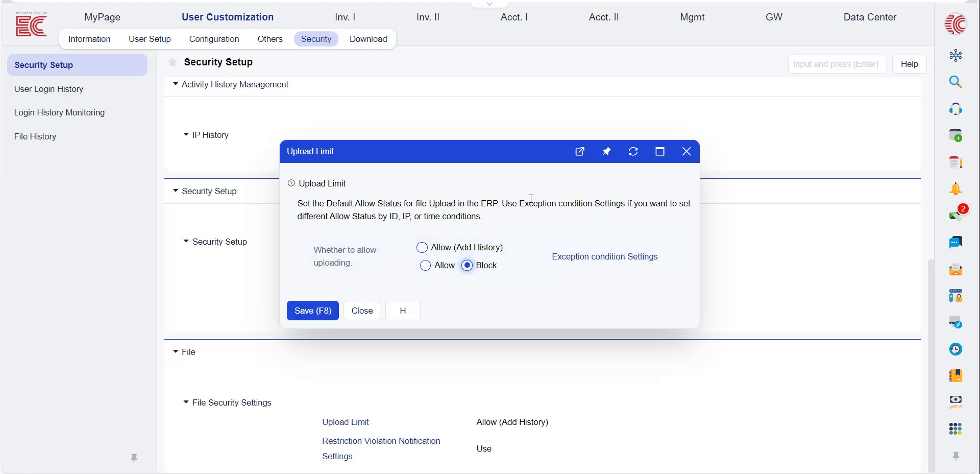
pyautogui.click(687, 153)
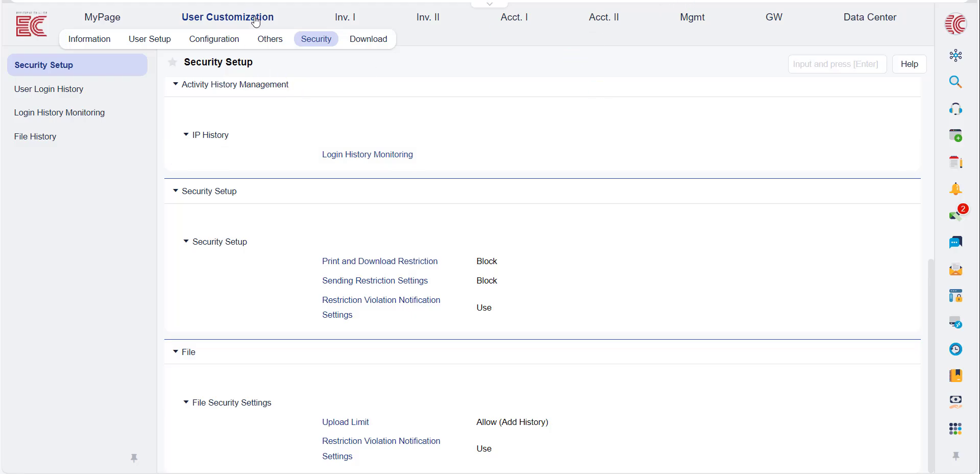
pyautogui.click(57, 137)
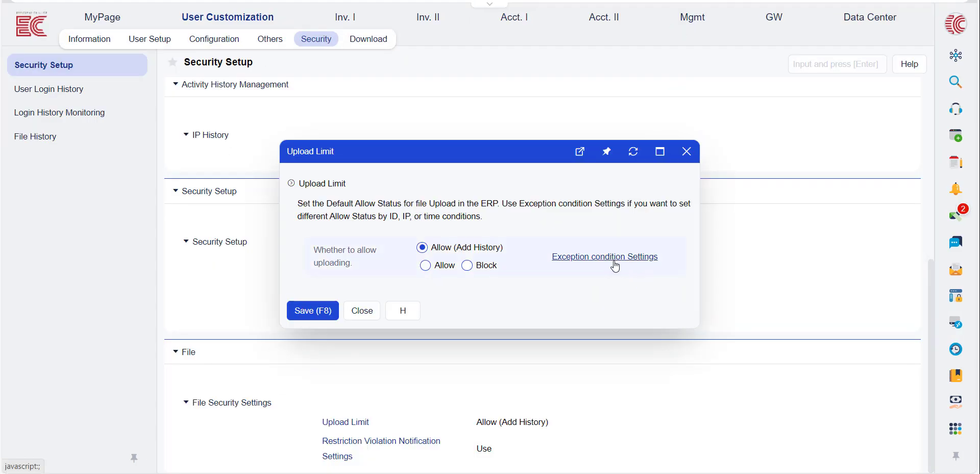
# Open a new exception condition for the Upload Limit and show the selectable items for Condition1.
pyautogui.click(616, 265)
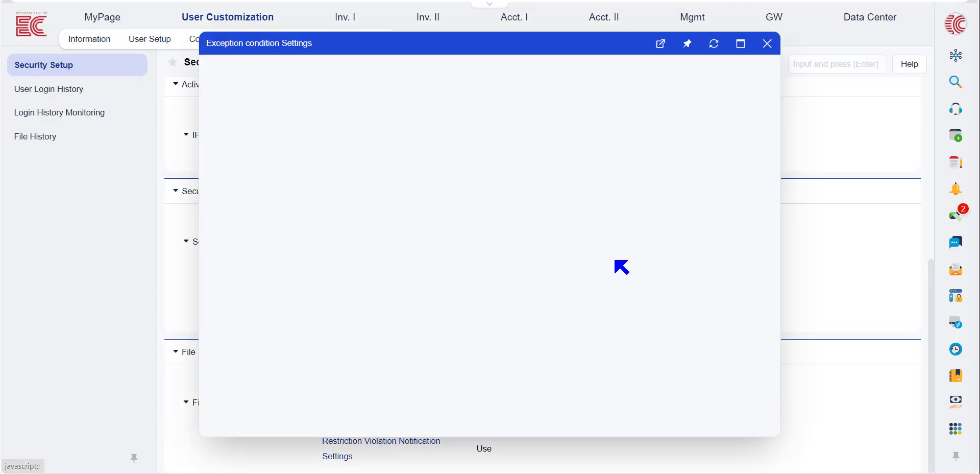
pyautogui.click(230, 200)
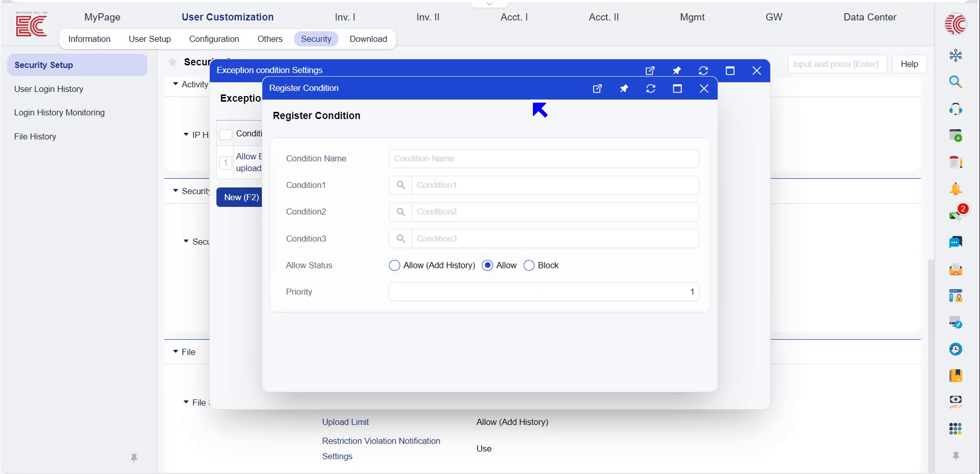
pyautogui.click(401, 177)
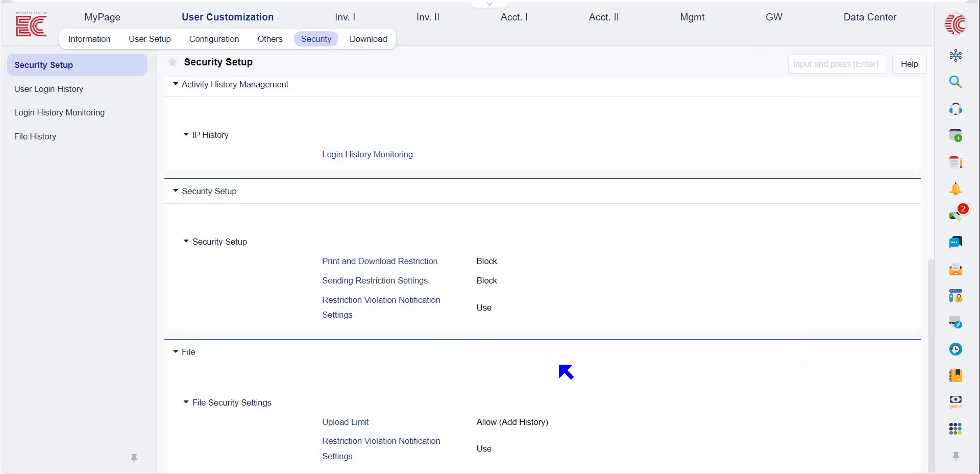
# Open the Restriction Violation Notification Settings for file security and view the notification details for email subject and message phrase.
pyautogui.click(427, 445)
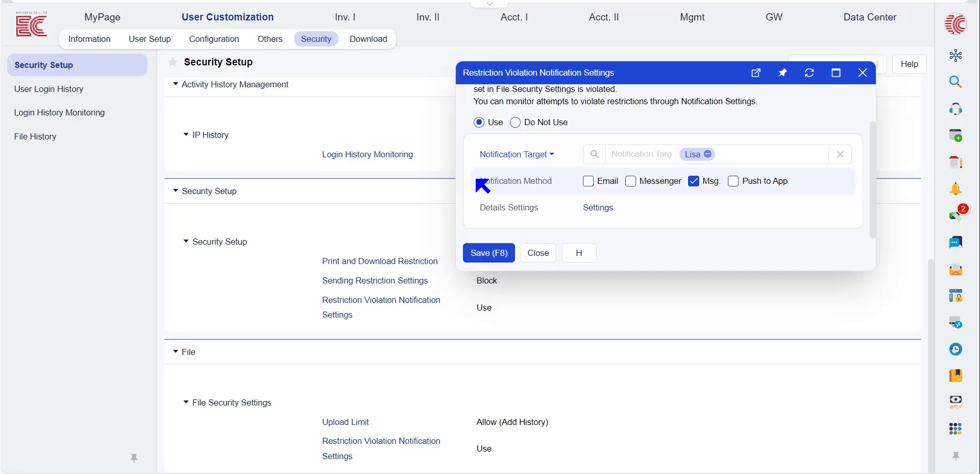
pyautogui.click(598, 209)
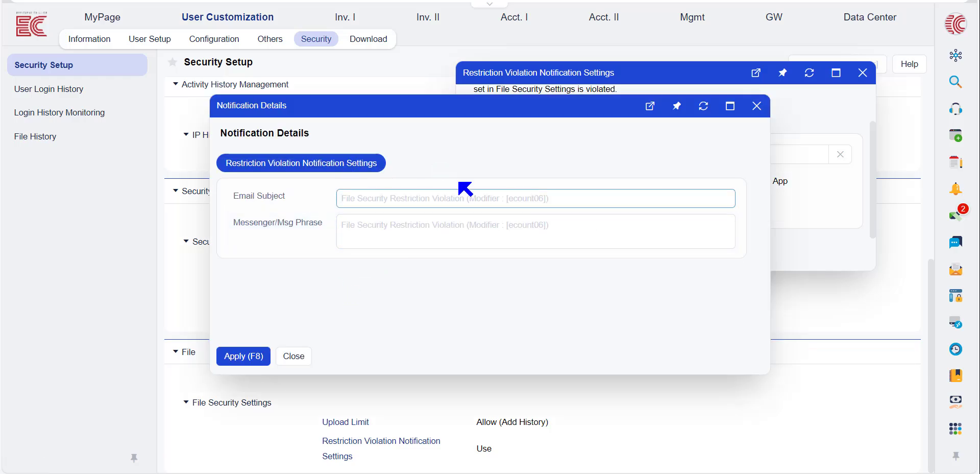